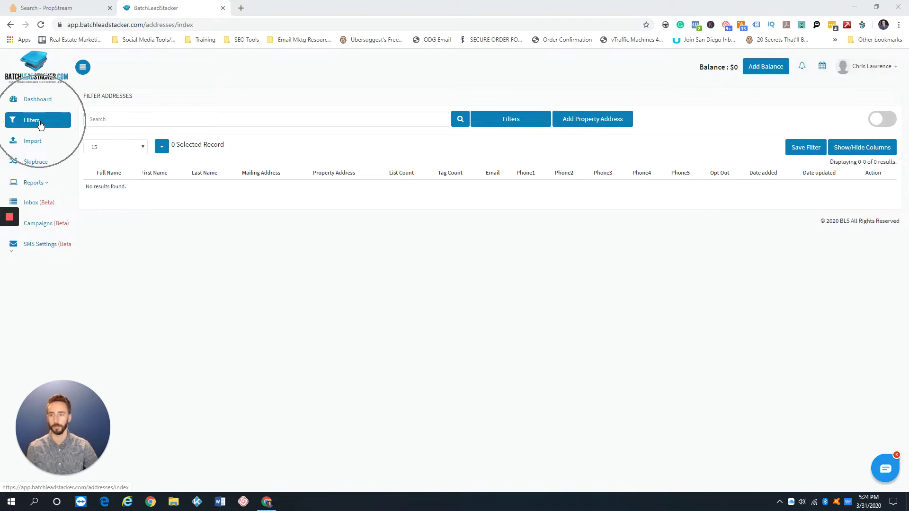
- Examine the manual Add Property Address form, including its list choices, notes and opt-out setting, and cancel it without saving
{"action": "left_click", "coordinate": [577, 124]}
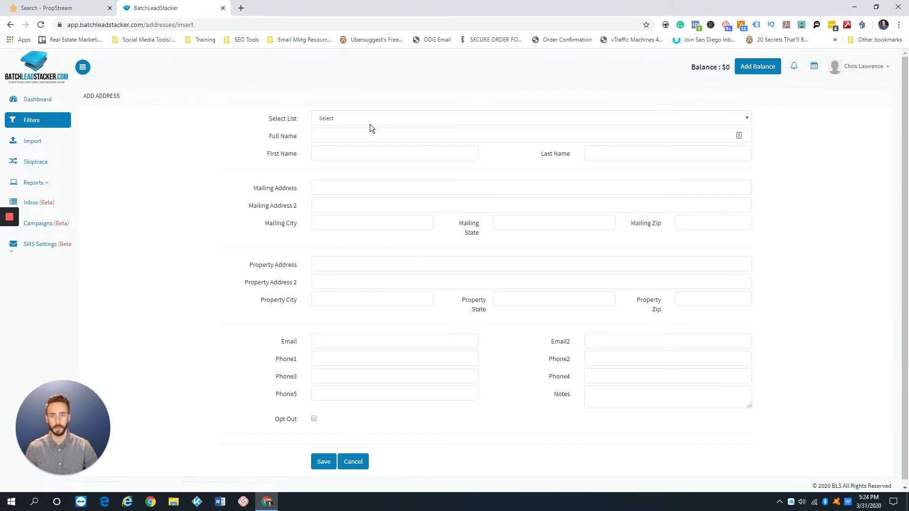
{"action": "left_click", "coordinate": [380, 118]}
{"action": "left_click", "coordinate": [221, 121]}
{"action": "left_click", "coordinate": [396, 121]}
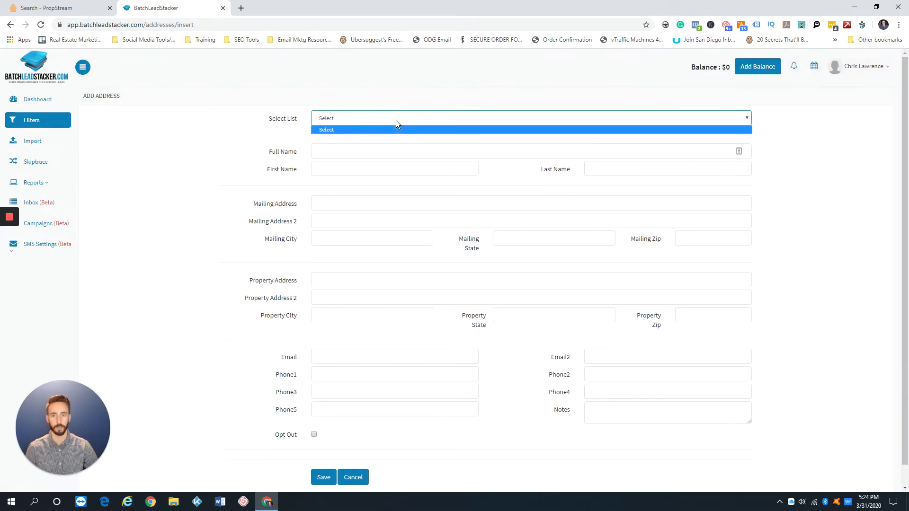
{"action": "left_click", "coordinate": [213, 131]}
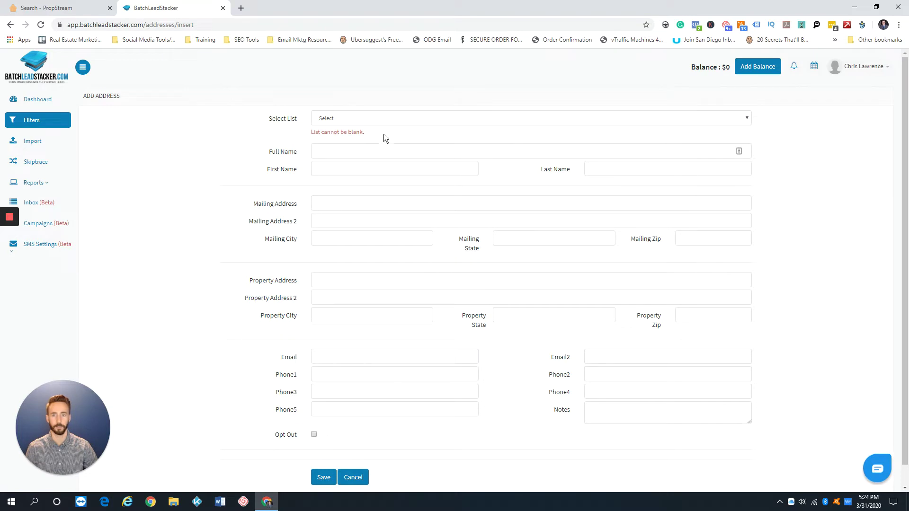
{"action": "scroll", "coordinate": [284, 151], "scroll_direction": "down", "scroll_amount": 1}
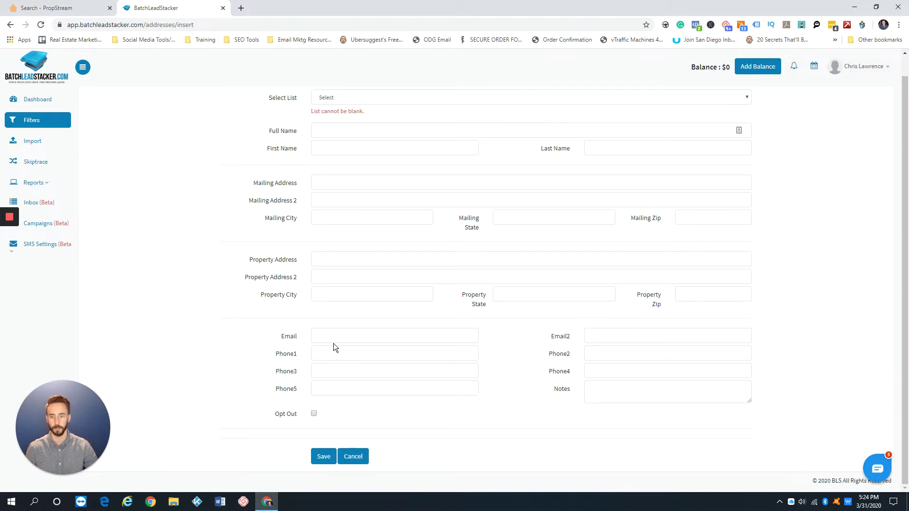
{"action": "left_click", "coordinate": [609, 389]}
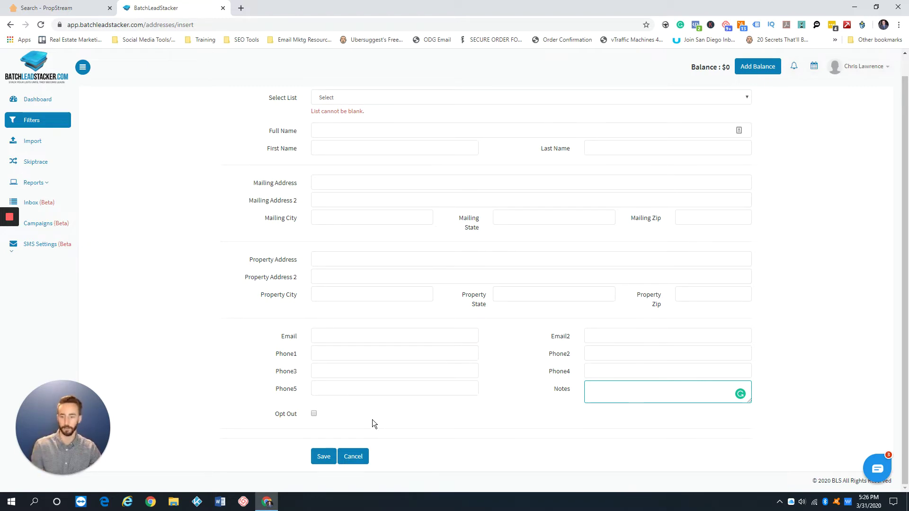
{"action": "left_click", "coordinate": [314, 414]}
{"action": "left_click", "coordinate": [350, 457]}
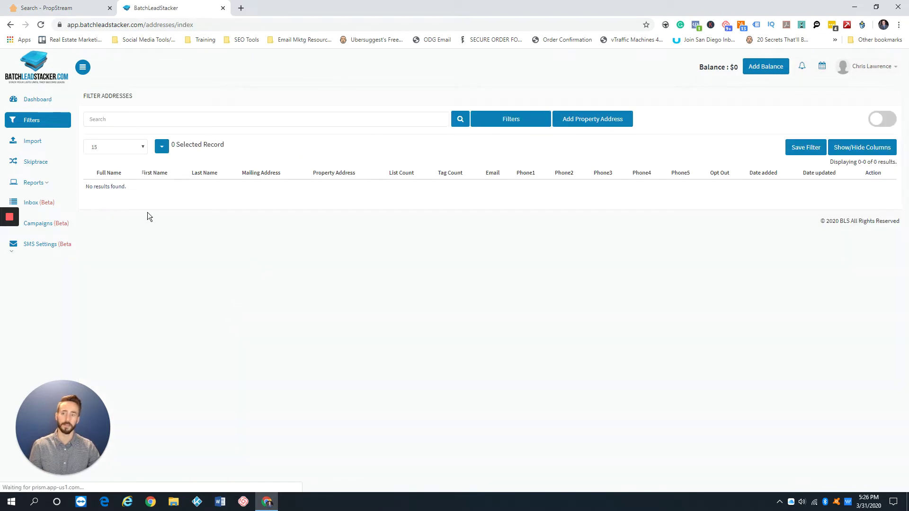
- Upload the New York NOD 3-10 Excel spreadsheet as the address import file and continue to data mapping
{"action": "left_click", "coordinate": [39, 143]}
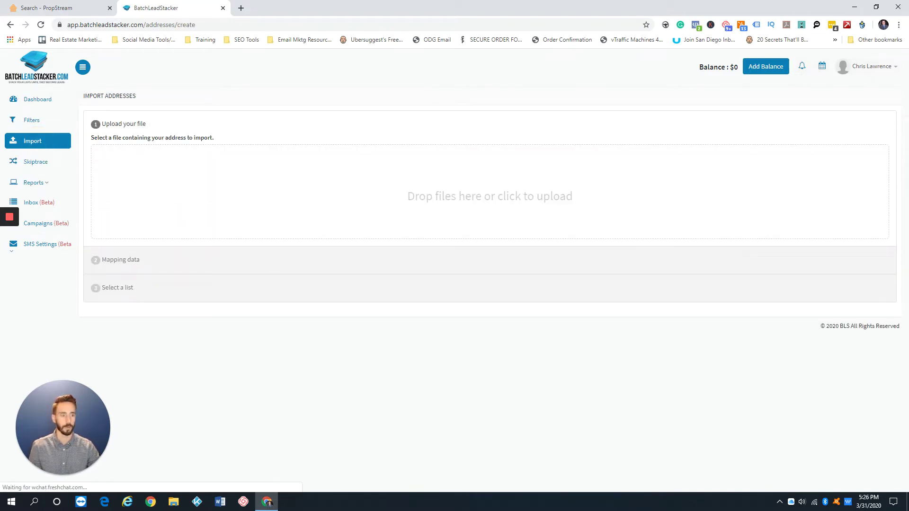
{"action": "left_click_drag", "start_coordinate": [462, 187], "coordinate": [459, 197]}
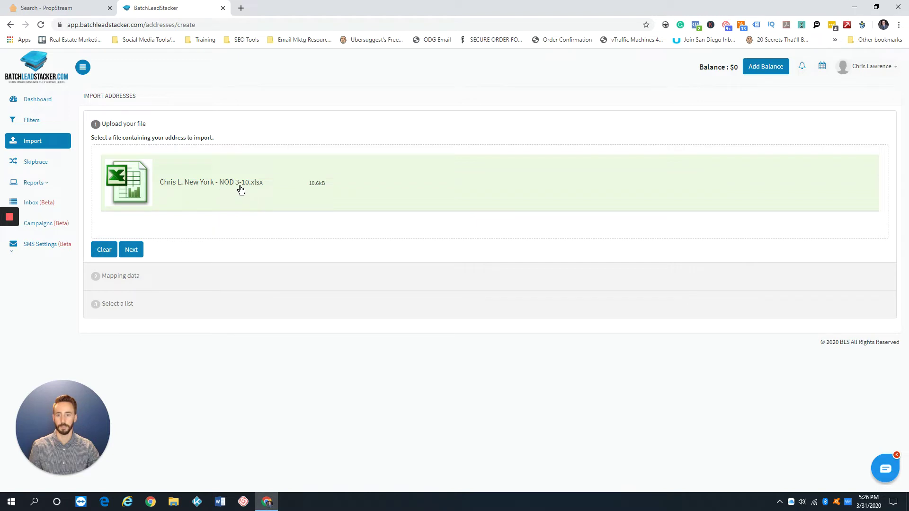
{"action": "left_click", "coordinate": [131, 251]}
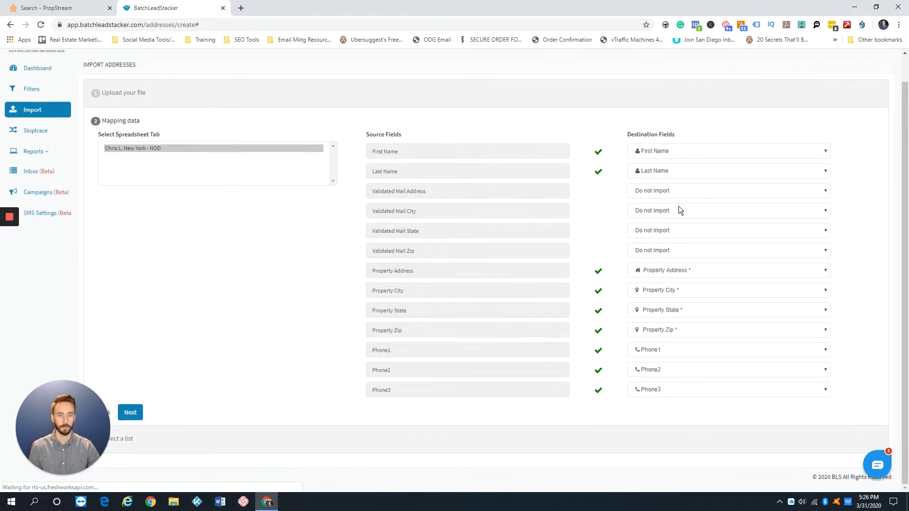
- Map the Validated Mail Address, City, State and Zip source fields to Mailing Address, Mailing City, Mailing State and Mailing Zip
{"action": "left_click", "coordinate": [681, 198]}
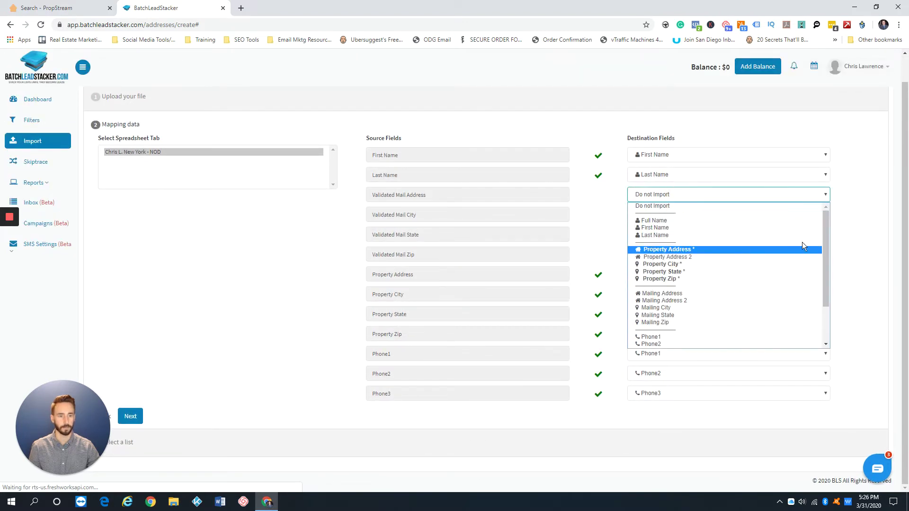
{"action": "left_click_drag", "start_coordinate": [822, 217], "coordinate": [824, 223]}
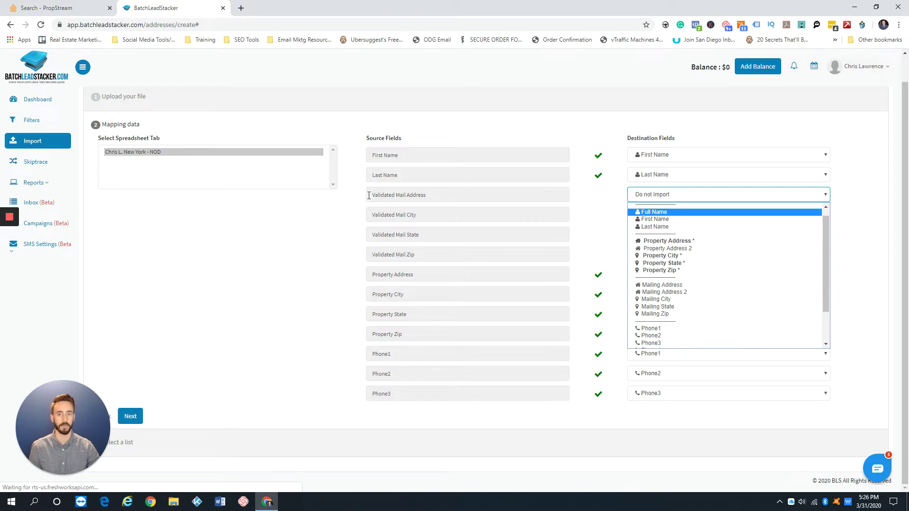
{"action": "left_click", "coordinate": [676, 285]}
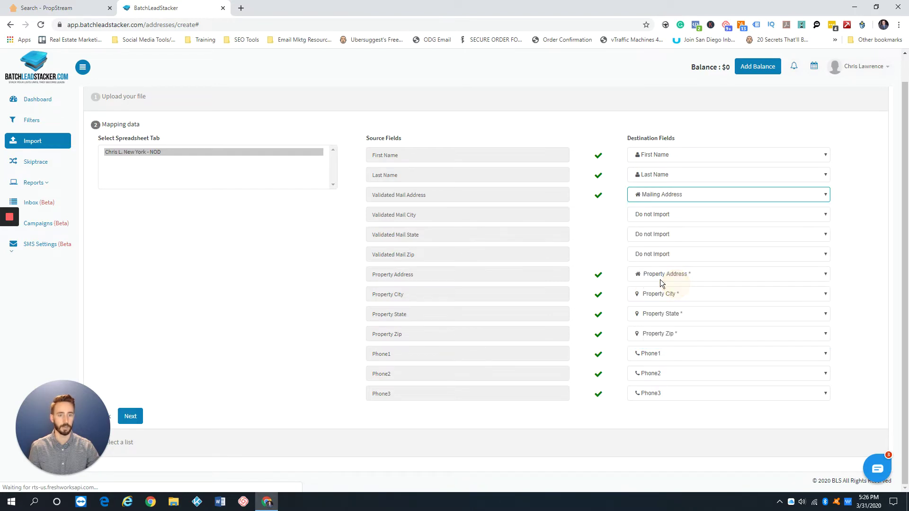
{"action": "left_click", "coordinate": [704, 217]}
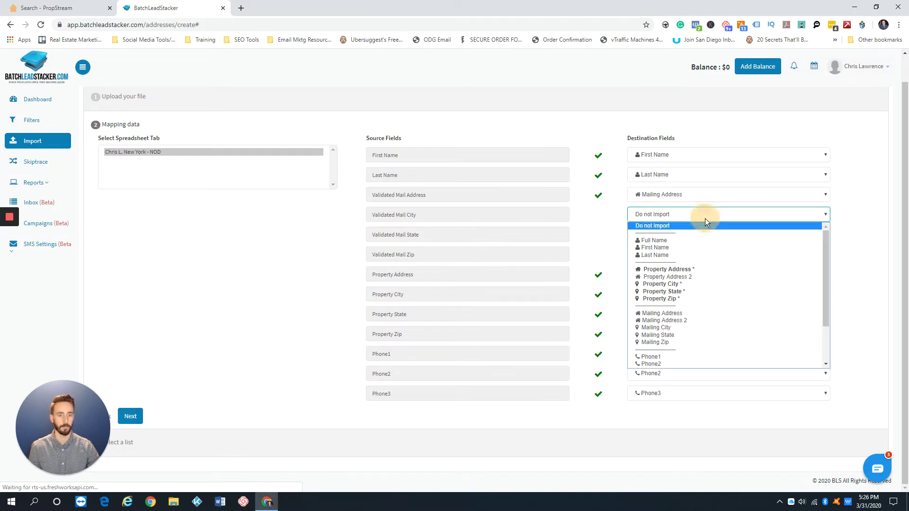
{"action": "left_click", "coordinate": [680, 327]}
{"action": "left_click", "coordinate": [665, 235]}
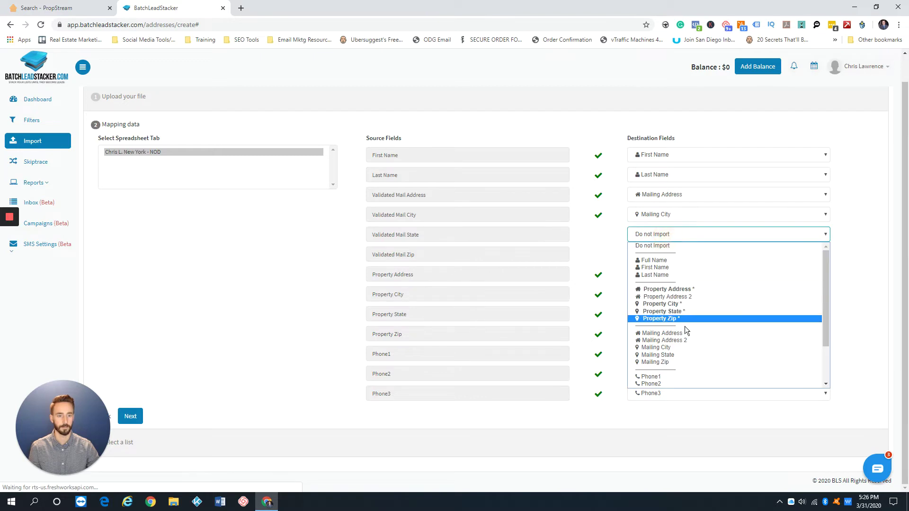
{"action": "left_click", "coordinate": [682, 355]}
{"action": "left_click", "coordinate": [677, 255]}
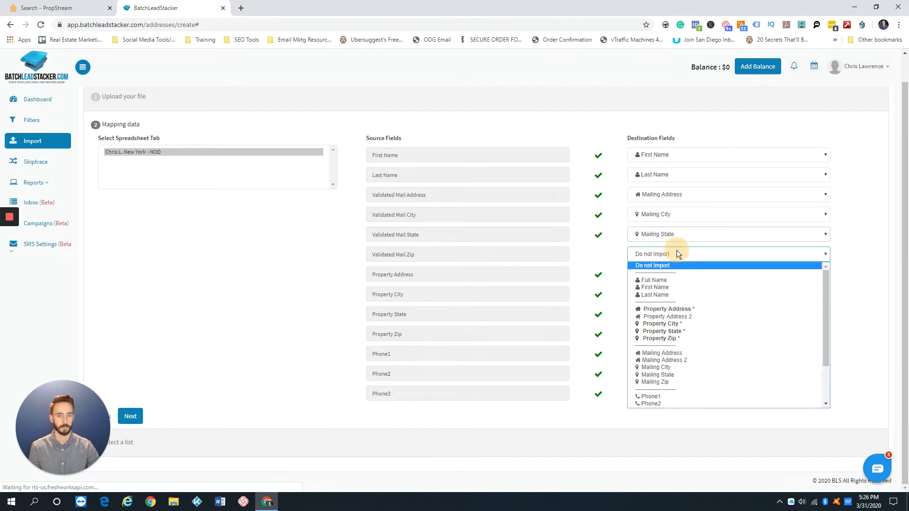
{"action": "left_click", "coordinate": [677, 381]}
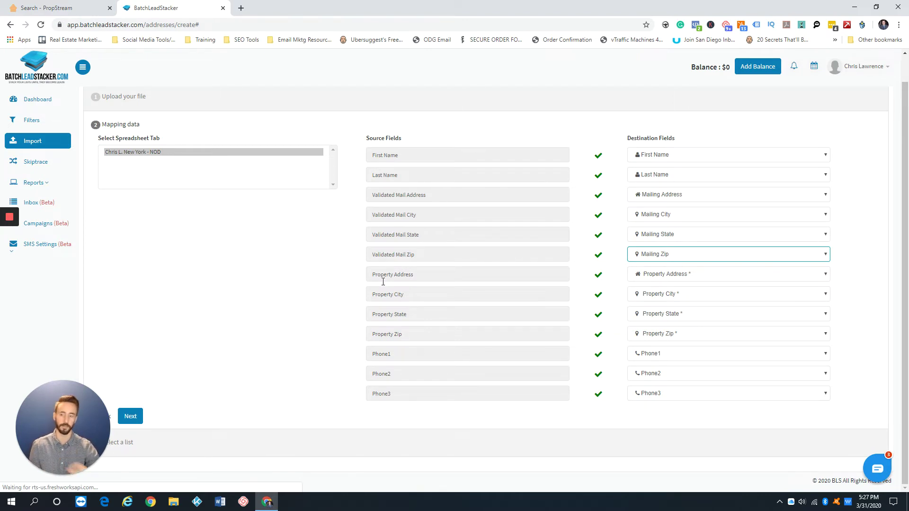
- Check the source-to-destination field mapping and continue to the list selection stage of the import
{"action": "left_click", "coordinate": [851, 242]}
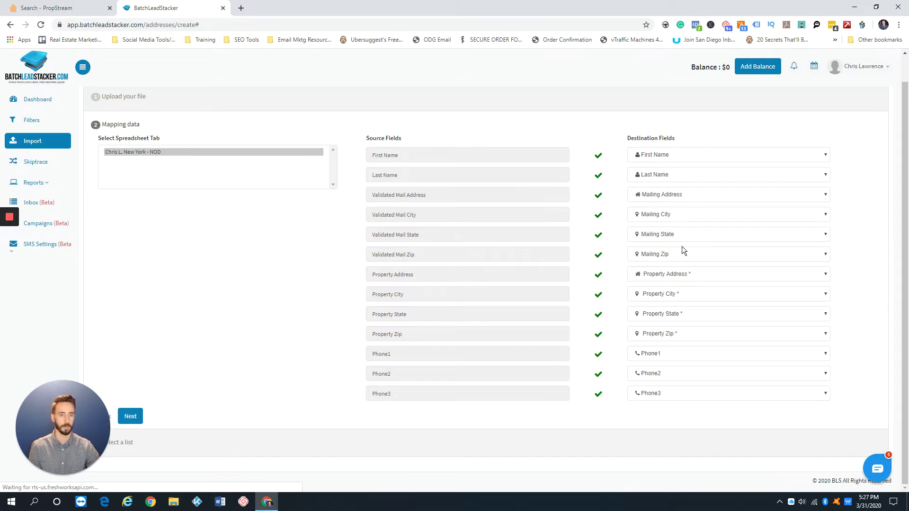
{"action": "scroll", "coordinate": [698, 325], "scroll_direction": "down", "scroll_amount": 1}
{"action": "scroll", "coordinate": [697, 325], "scroll_direction": "up", "scroll_amount": 1}
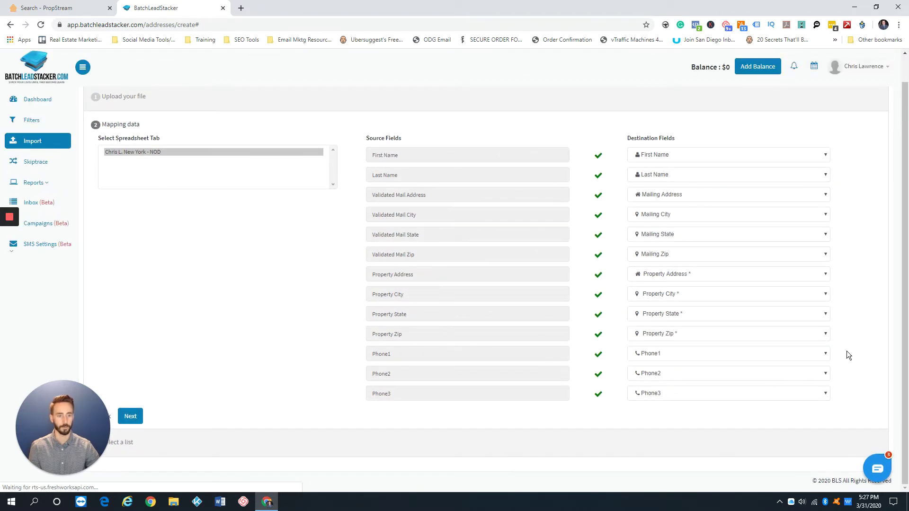
{"action": "scroll", "coordinate": [833, 354], "scroll_direction": "down", "scroll_amount": 1}
{"action": "scroll", "coordinate": [117, 408], "scroll_direction": "up", "scroll_amount": 1}
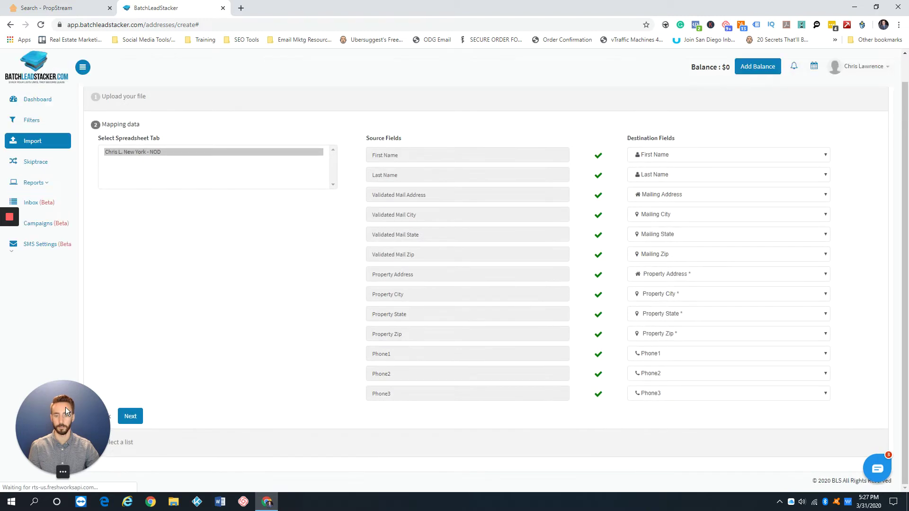
{"action": "left_click", "coordinate": [131, 417]}
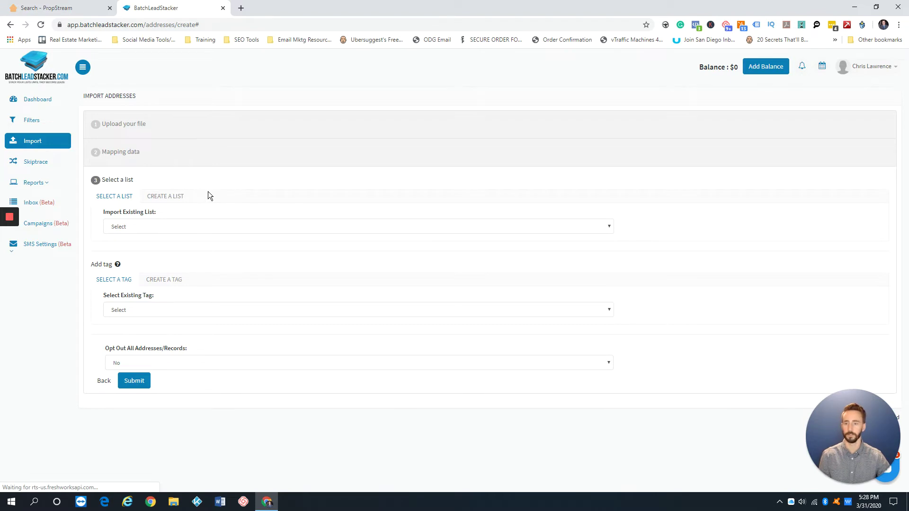
- Create a new list named NOD for the imported addresses instead of using an existing list
{"action": "left_click", "coordinate": [191, 228]}
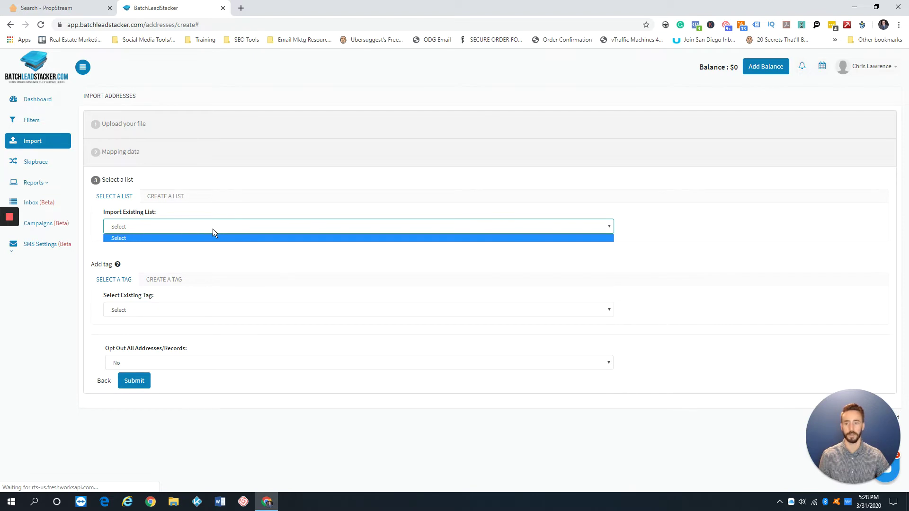
{"action": "left_click", "coordinate": [162, 199]}
{"action": "left_click", "coordinate": [202, 227]}
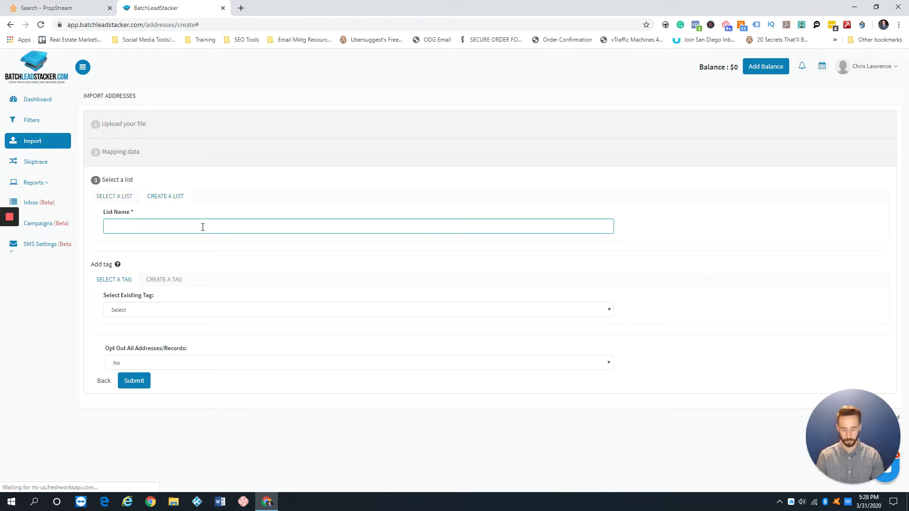
{"action": "type", "text": "NOD"}
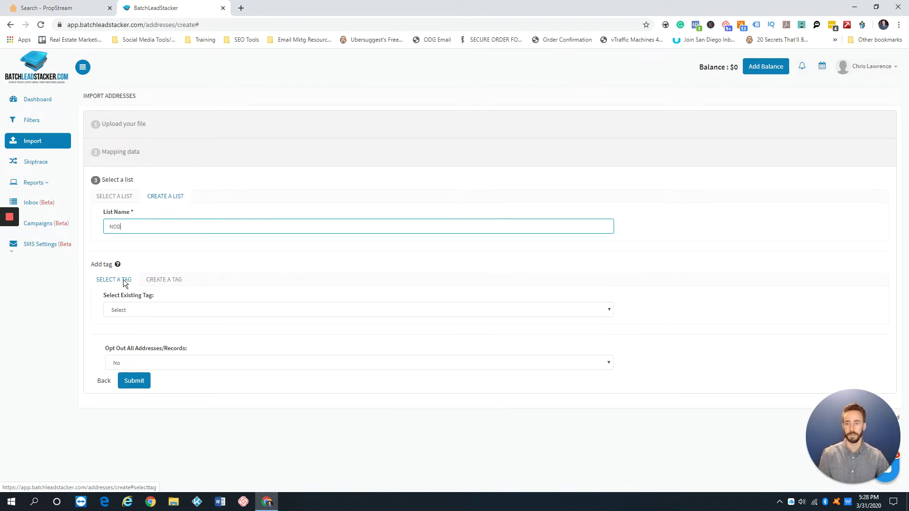
- Create a new tag named "NOD Pulled 3/10" for the imported records, leaving its description empty
{"action": "left_click", "coordinate": [120, 309]}
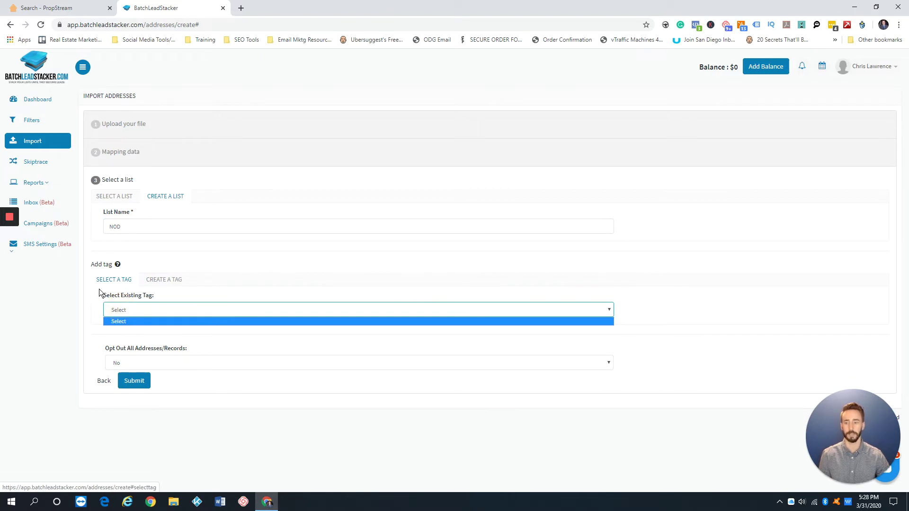
{"action": "left_click", "coordinate": [159, 283]}
{"action": "left_click", "coordinate": [160, 306]}
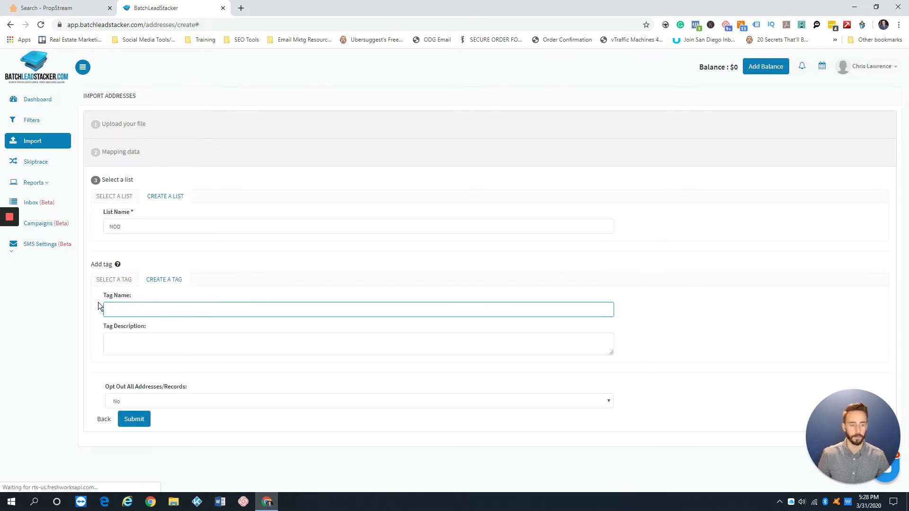
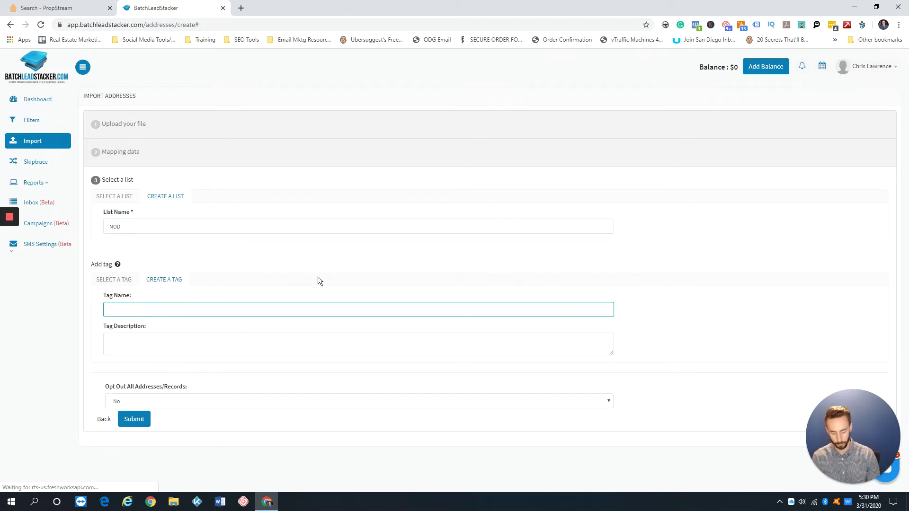
{"action": "type", "text": "NOD"}
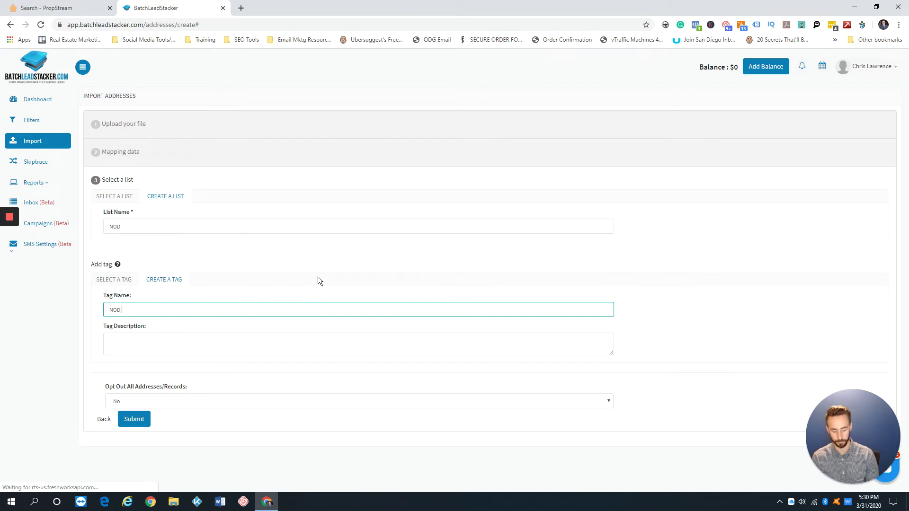
{"action": "type", "text": " Pulled"}
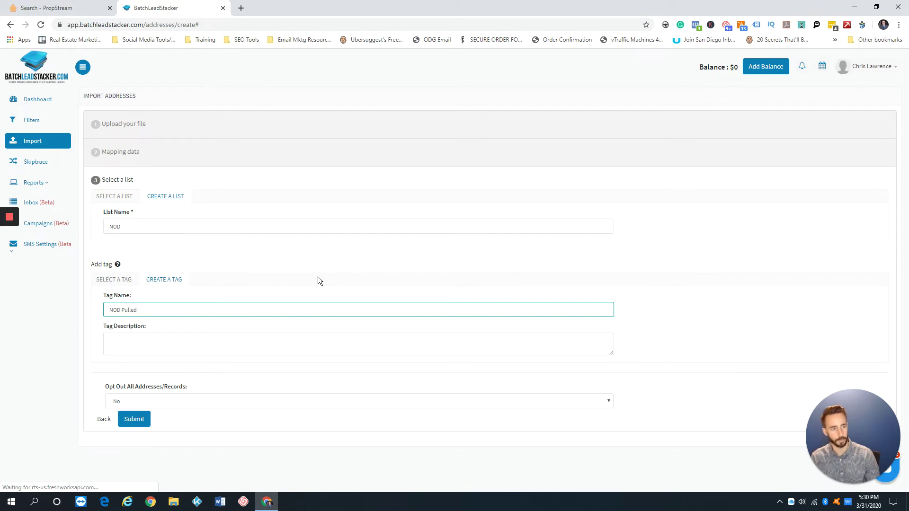
{"action": "type", "text": " 3/10"}
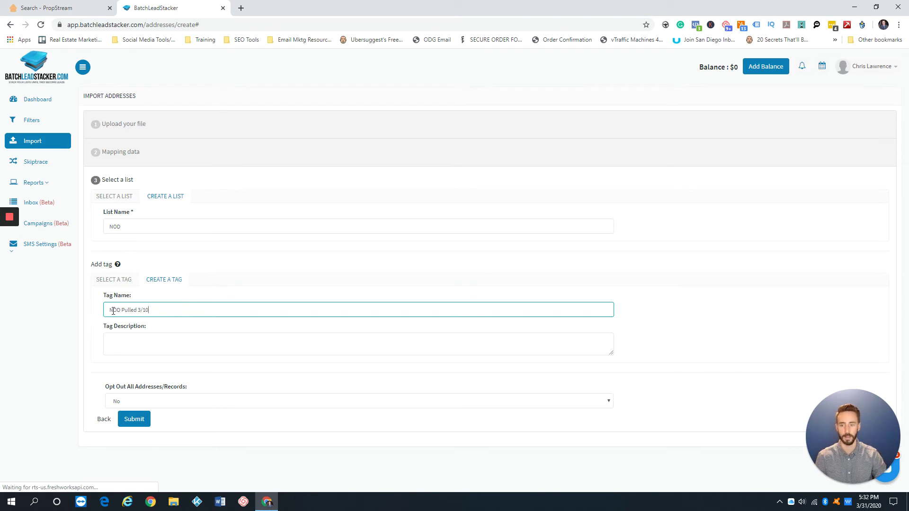
{"action": "left_click_drag", "start_coordinate": [110, 310], "coordinate": [151, 310]}
{"action": "left_click", "coordinate": [150, 310]}
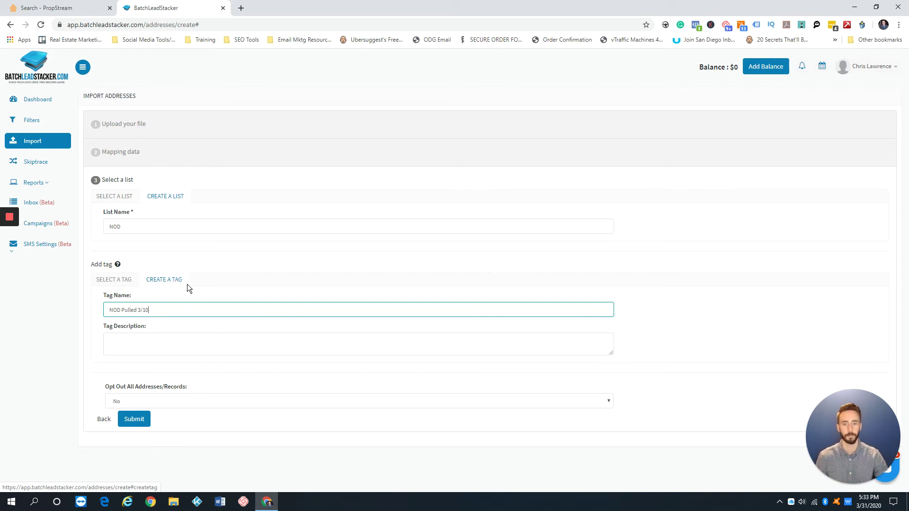
{"action": "left_click", "coordinate": [164, 341]}
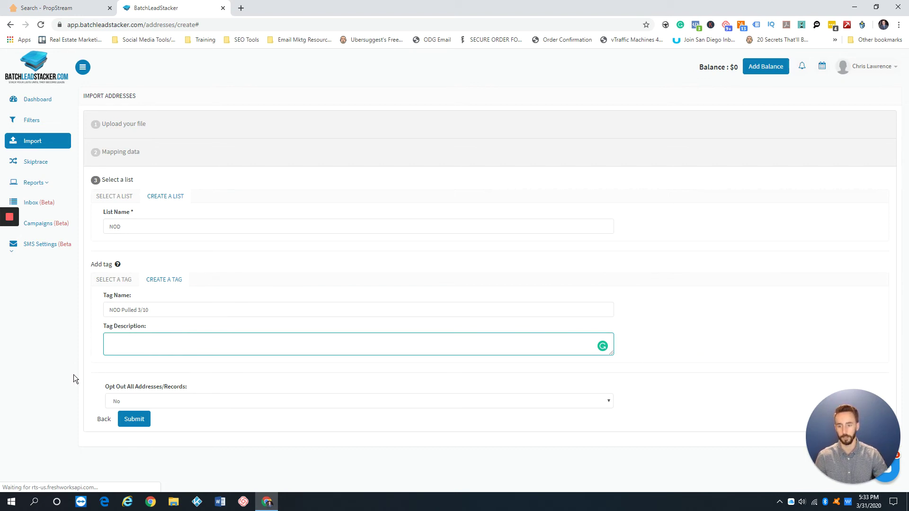
- Set Opt Out All Addresses/Records to No for this import
{"action": "left_click", "coordinate": [167, 401]}
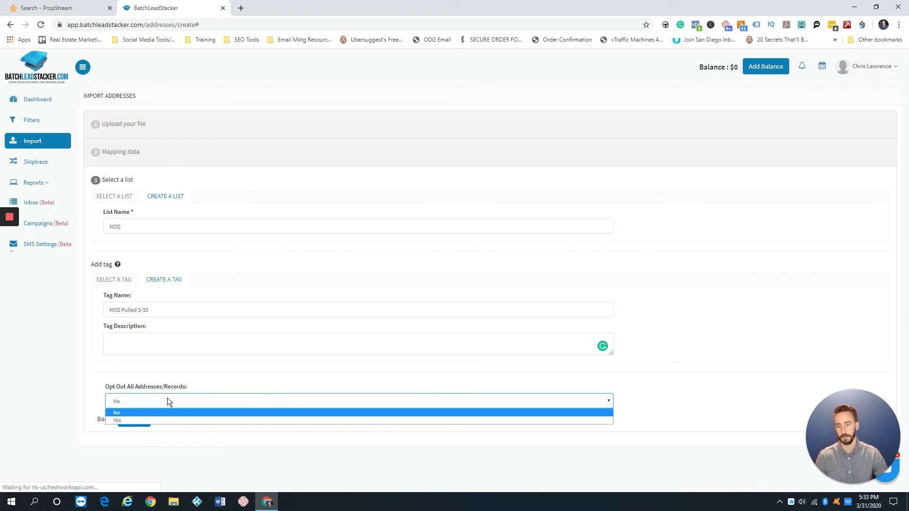
{"action": "left_click", "coordinate": [165, 412]}
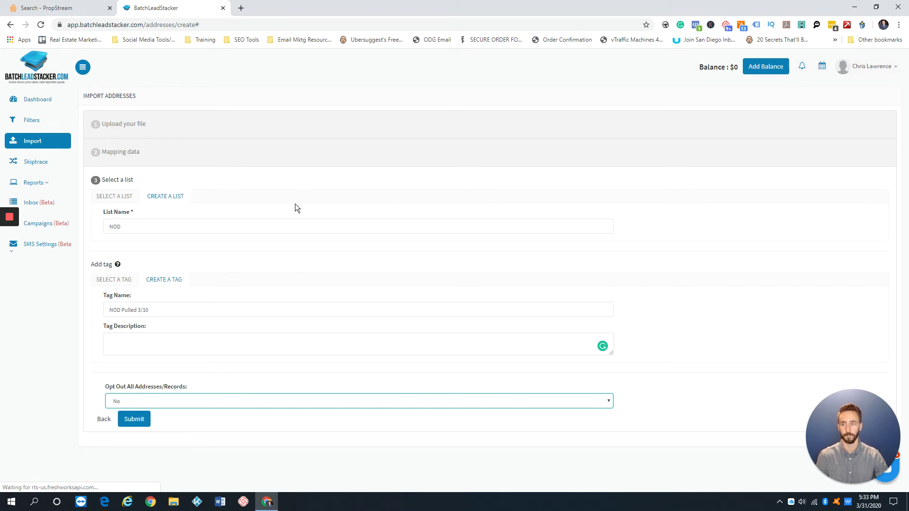
{"action": "left_click", "coordinate": [236, 405]}
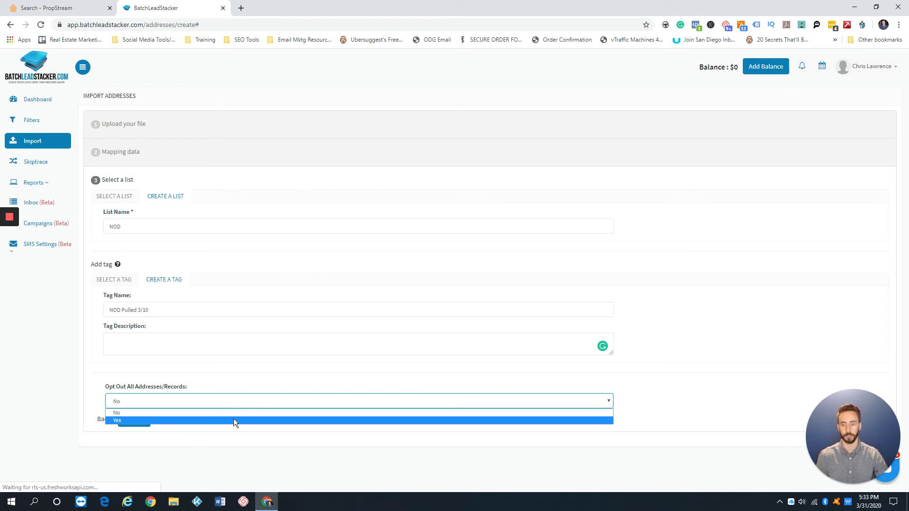
{"action": "left_click", "coordinate": [234, 412]}
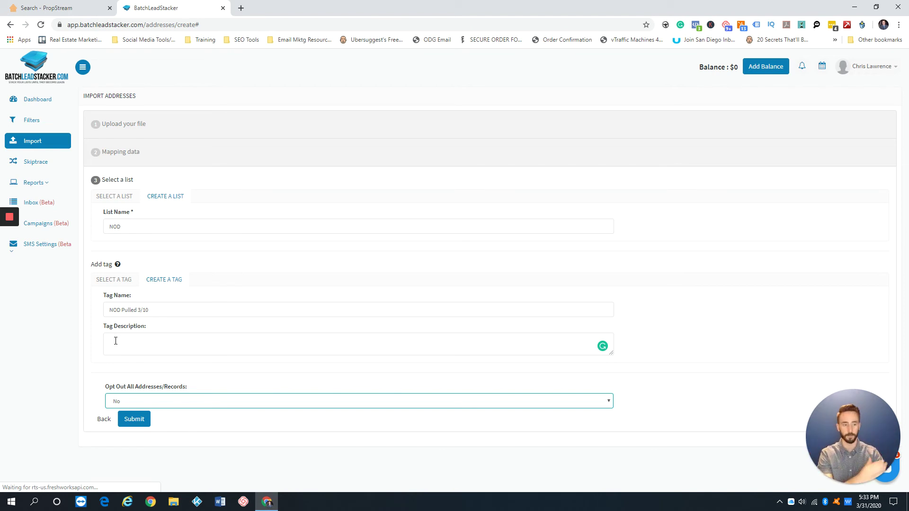
- Submit the address import and reload the import logs to check its progress
{"action": "left_click", "coordinate": [89, 343]}
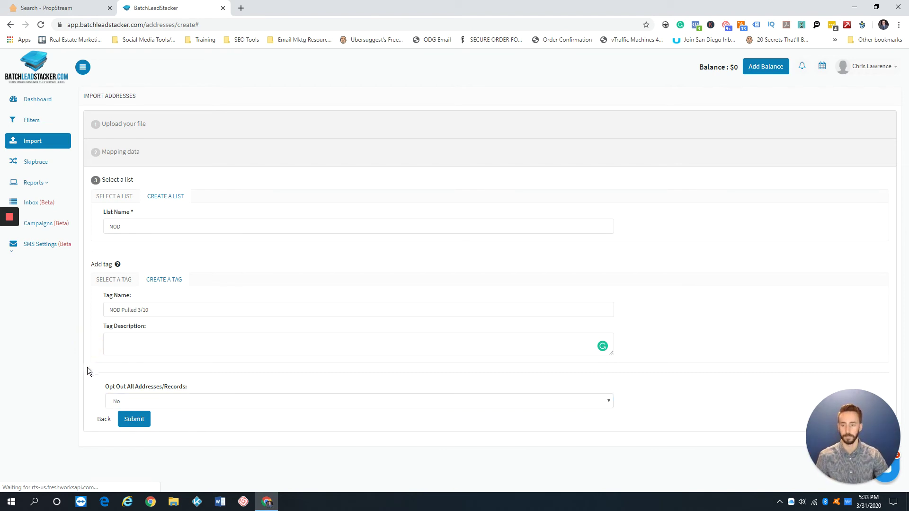
{"action": "left_click", "coordinate": [140, 420]}
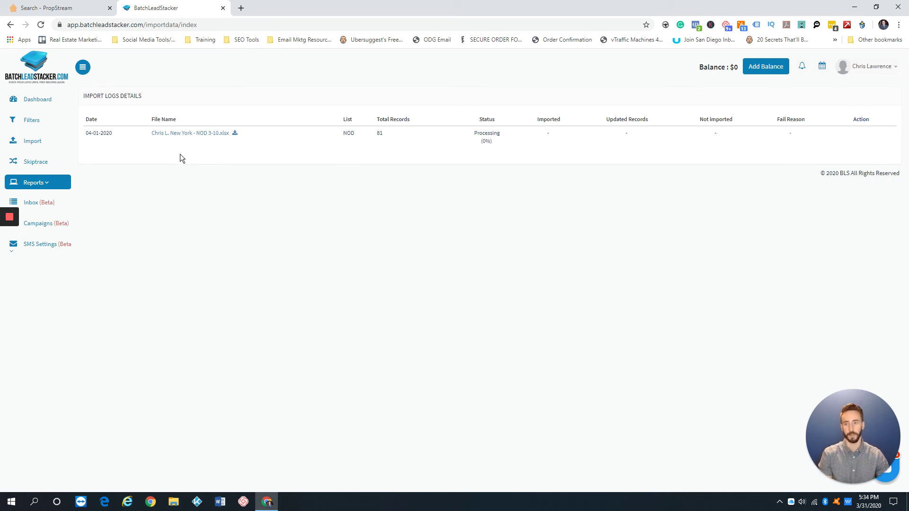
{"action": "left_click", "coordinate": [52, 187]}
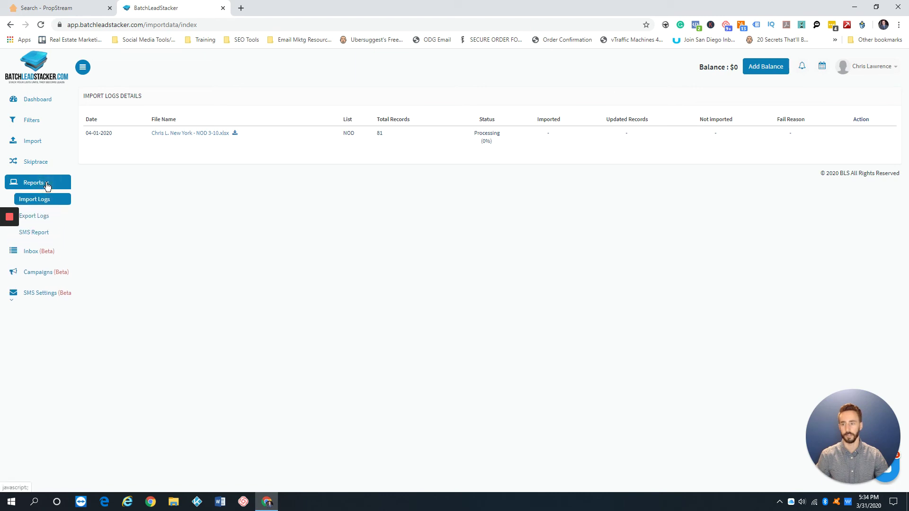
{"action": "left_click", "coordinate": [47, 203]}
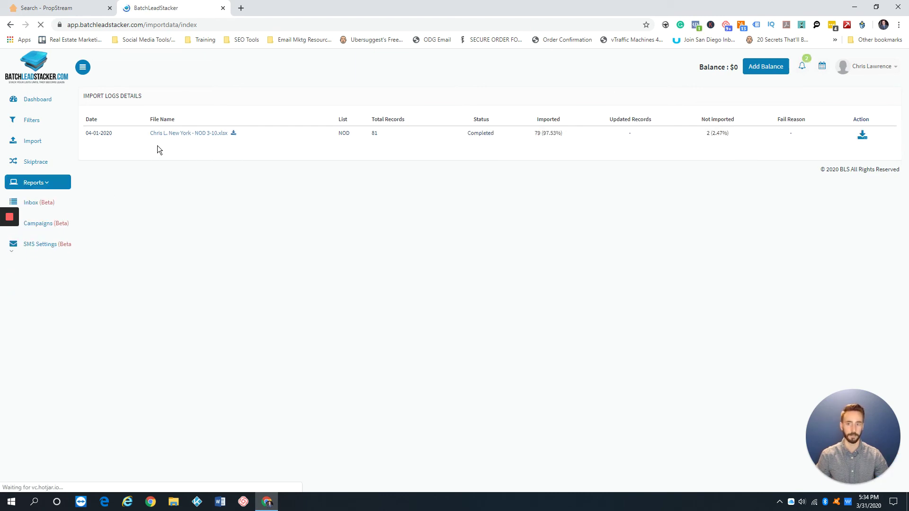
- Review the import log entry's date, total records, imported share and not-imported share for the NOD file
{"action": "left_click_drag", "start_coordinate": [87, 134], "coordinate": [109, 134]}
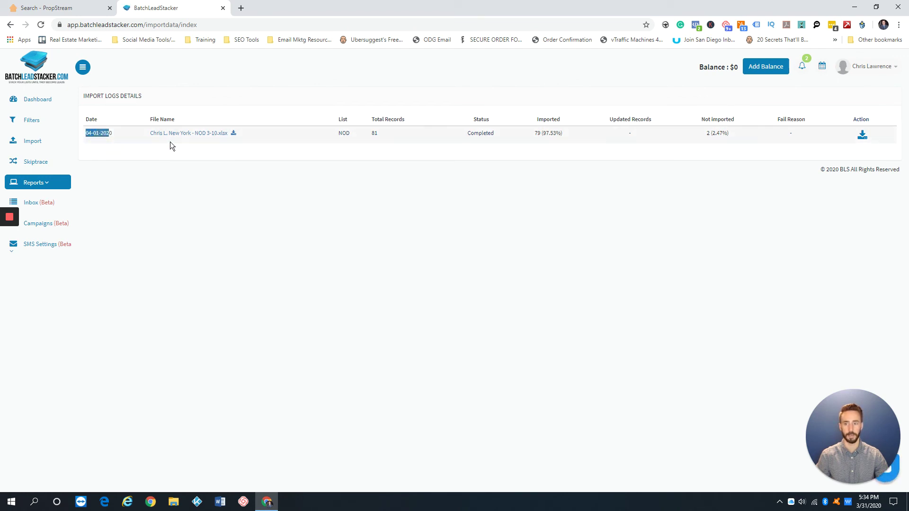
{"action": "left_click_drag", "start_coordinate": [371, 133], "coordinate": [375, 133]}
{"action": "left_click_drag", "start_coordinate": [463, 134], "coordinate": [561, 132]}
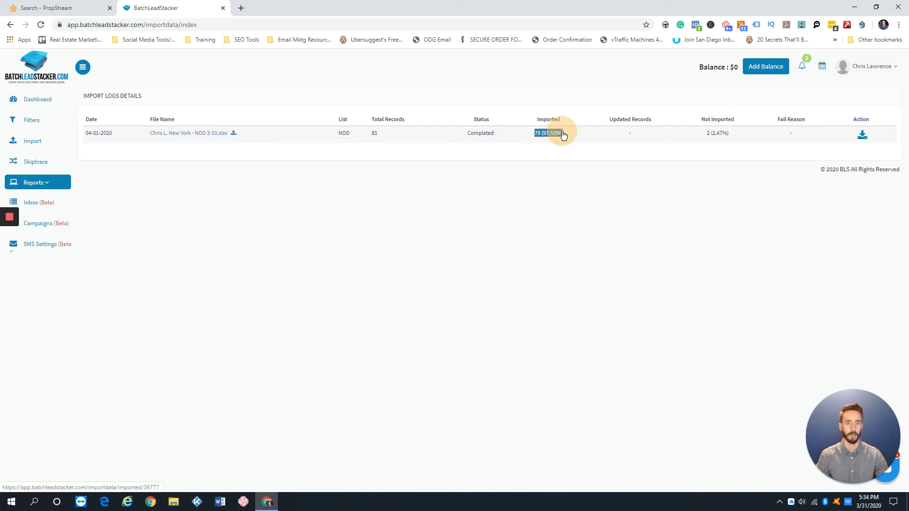
{"action": "left_click", "coordinate": [556, 146]}
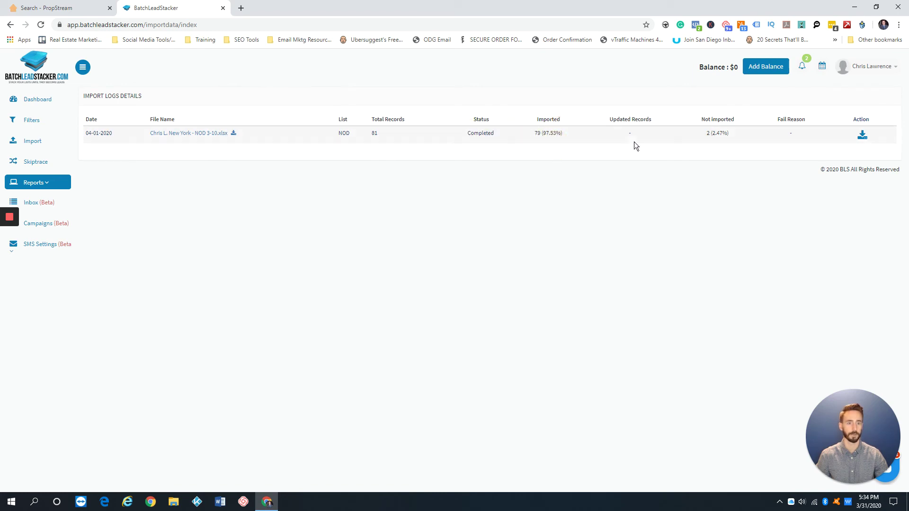
{"action": "left_click_drag", "start_coordinate": [704, 136], "coordinate": [728, 138]}
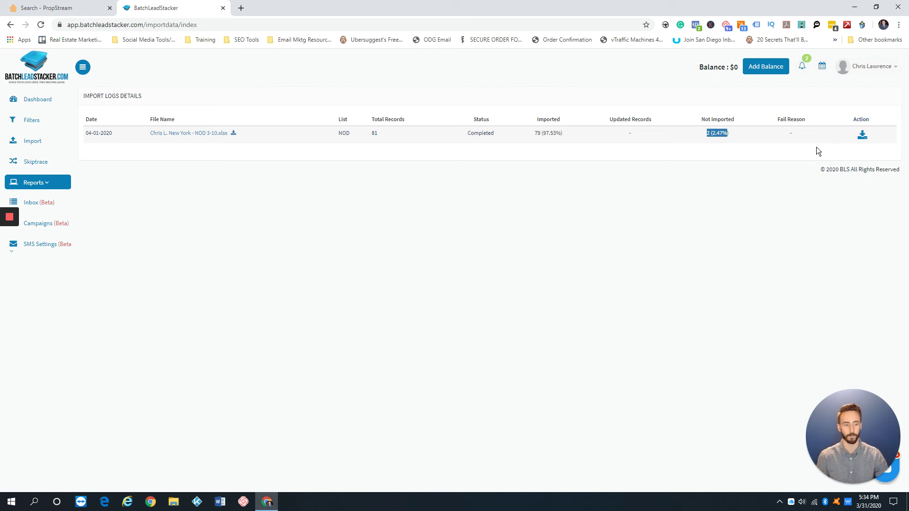
{"action": "left_click", "coordinate": [37, 182]}
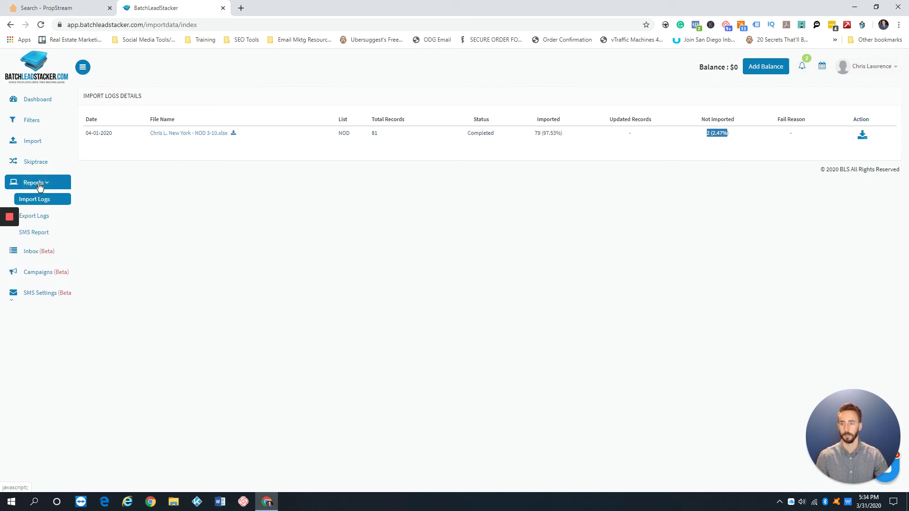
{"action": "left_click", "coordinate": [40, 184]}
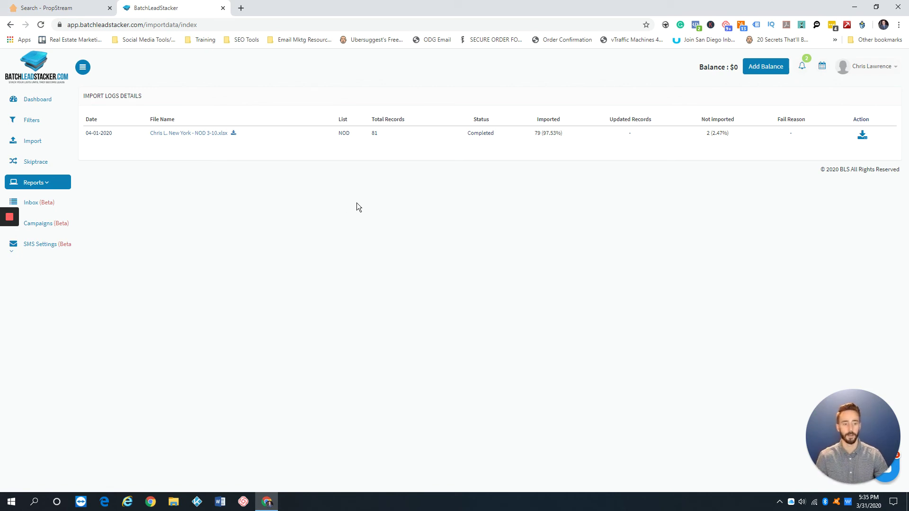
- Filter the addresses to those included in the NOD list and the "NOD Pulled 3/10" tag, and select all matching records
{"action": "left_click", "coordinate": [38, 127]}
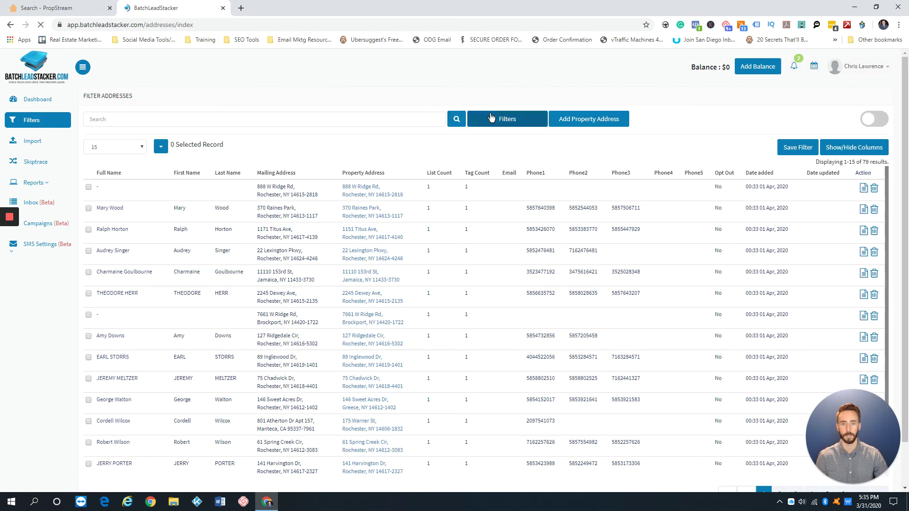
{"action": "left_click", "coordinate": [516, 119]}
{"action": "left_click", "coordinate": [277, 159]}
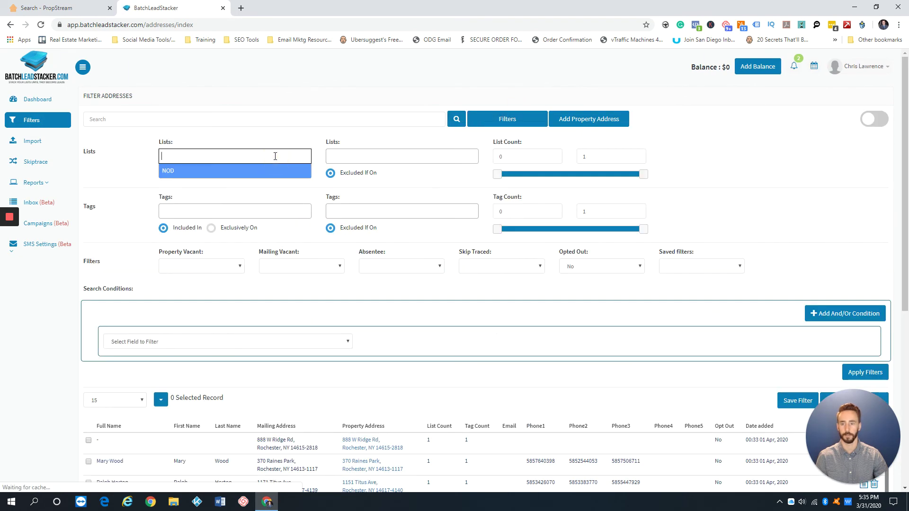
{"action": "left_click", "coordinate": [224, 171]}
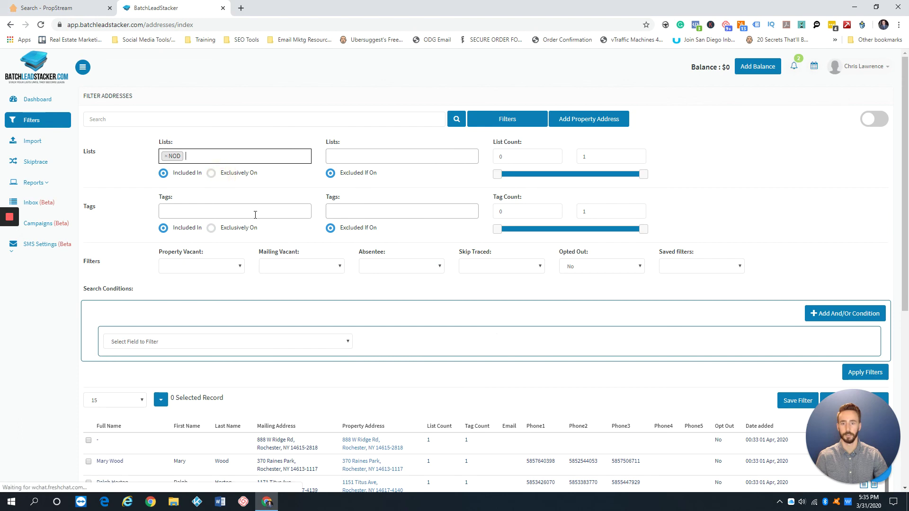
{"action": "left_click", "coordinate": [238, 211]}
{"action": "left_click", "coordinate": [194, 225]}
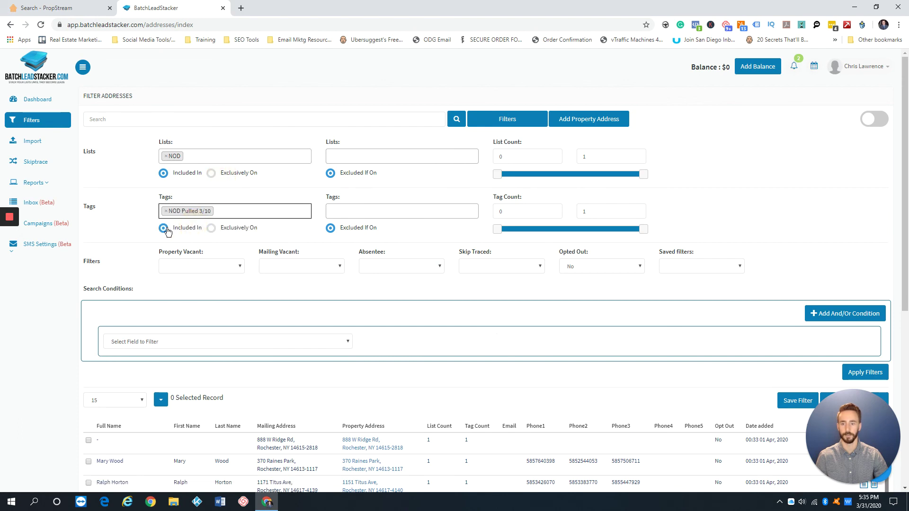
{"action": "left_click", "coordinate": [863, 377]}
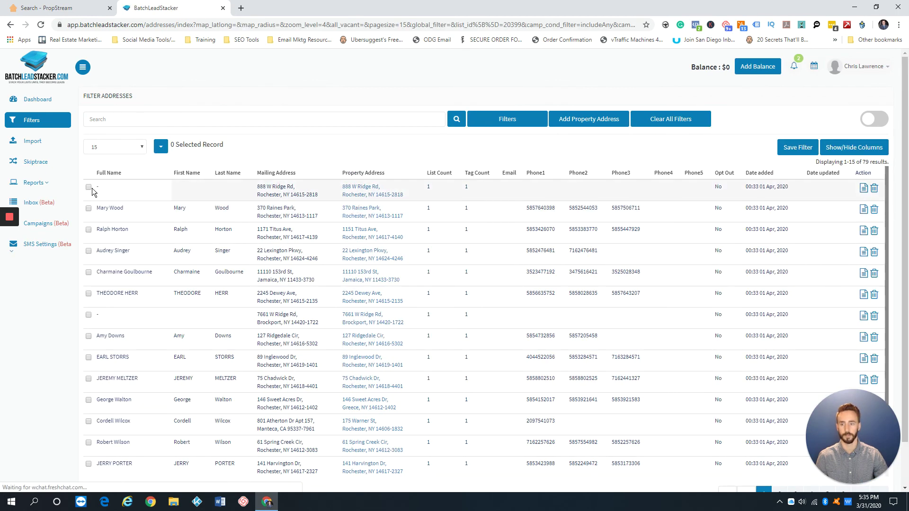
{"action": "left_click", "coordinate": [160, 147]}
{"action": "left_click", "coordinate": [178, 176]}
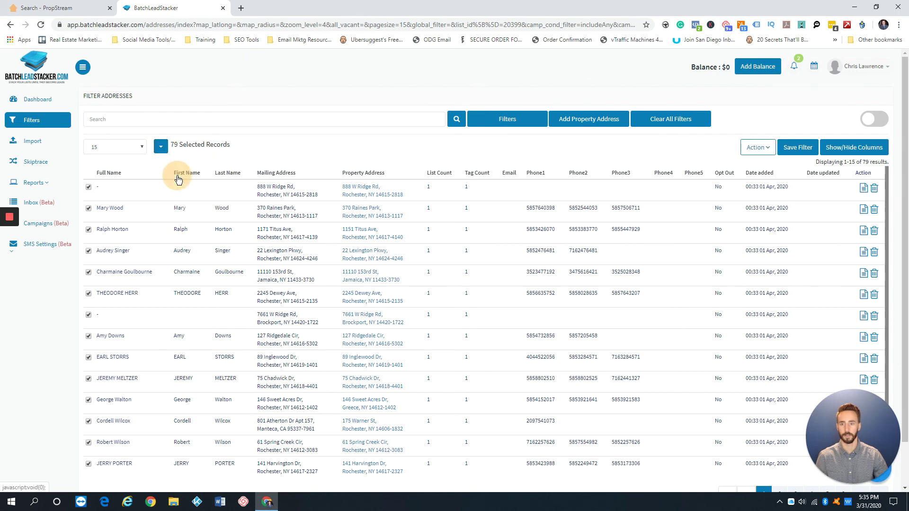
- Examine the option for creating a new tag for the selected records, and close the dialog without saving
{"action": "left_click", "coordinate": [757, 148]}
{"action": "mouse_move", "coordinate": [757, 178]}
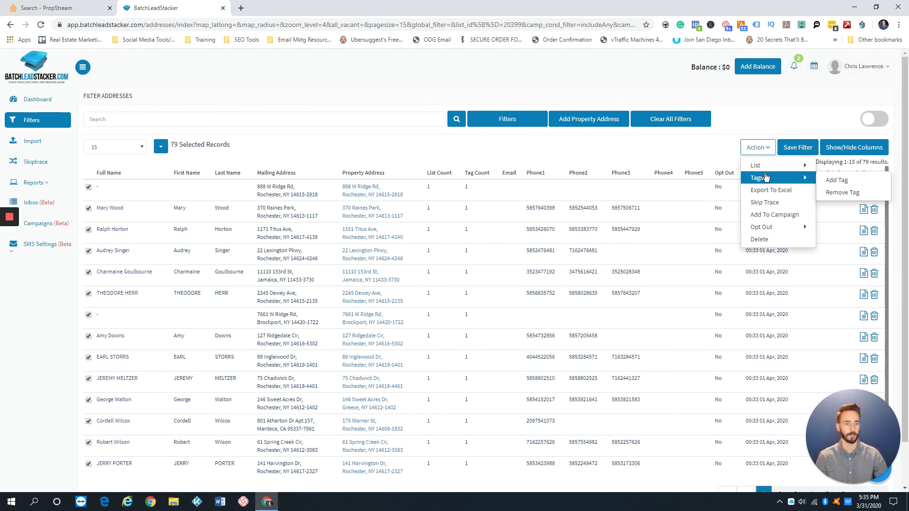
{"action": "left_click", "coordinate": [833, 178]}
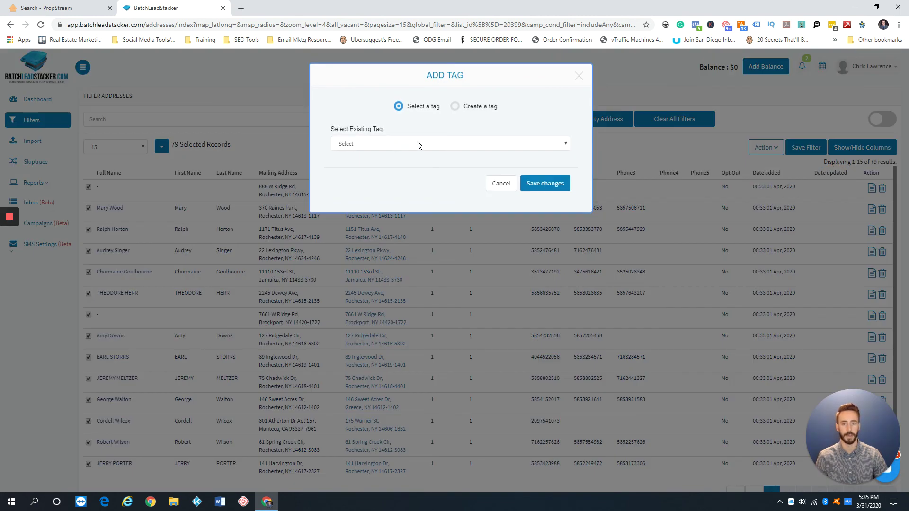
{"action": "left_click", "coordinate": [455, 106]}
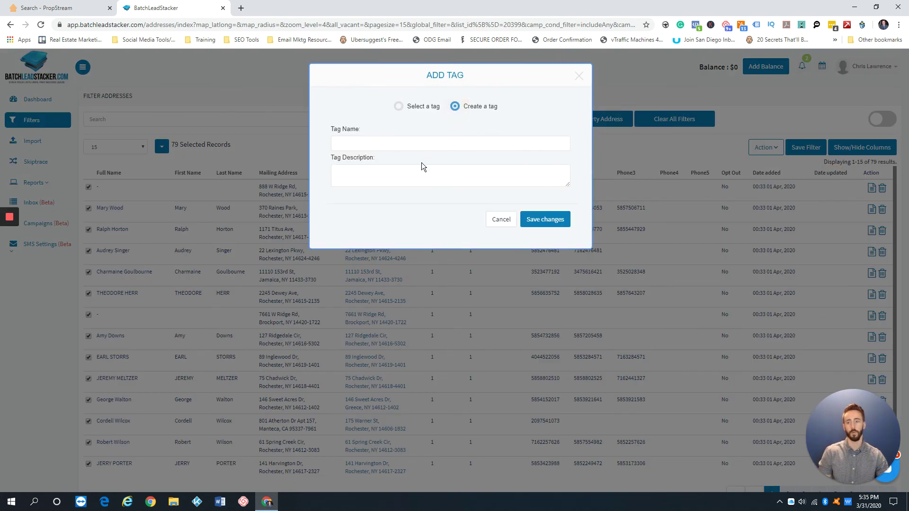
{"action": "left_click", "coordinate": [494, 225]}
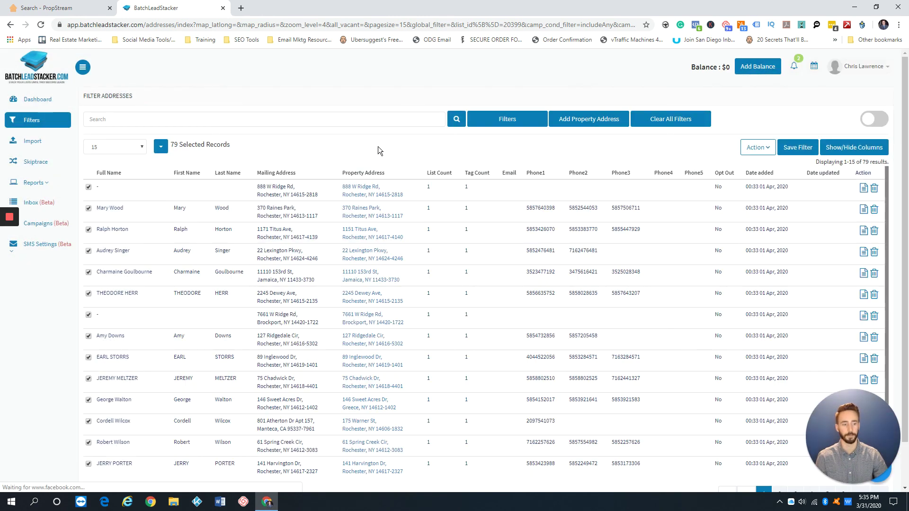